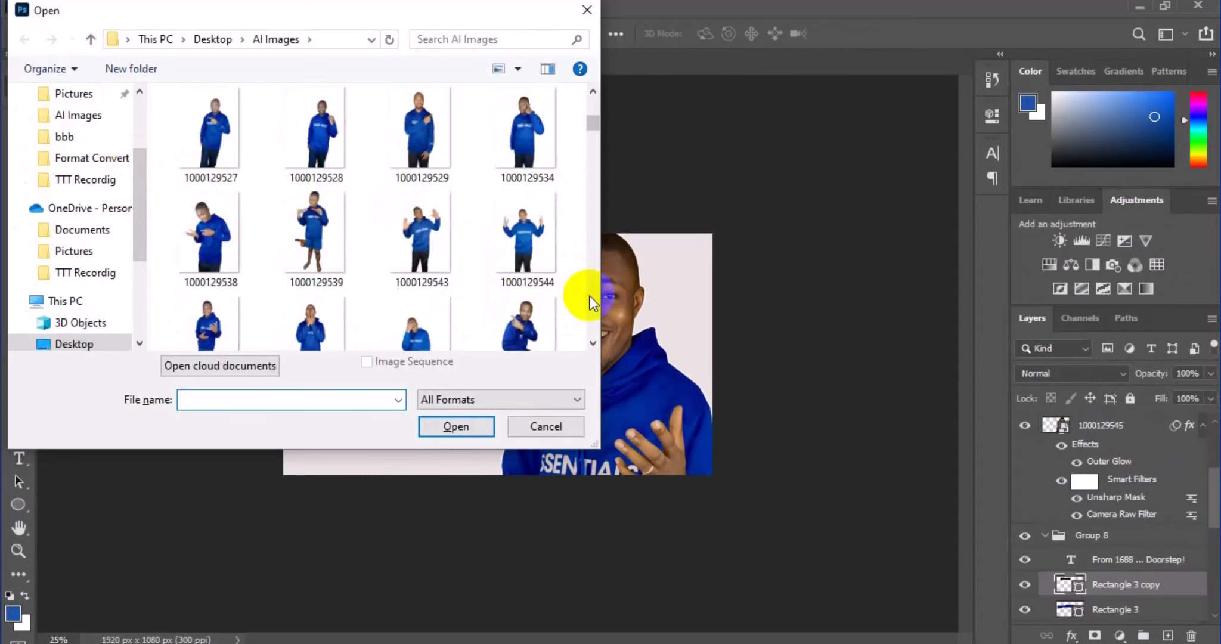
- Open the photo IMG_20240410_093648_379 from the AI Images folder
scroll(589, 297, "down", 5)
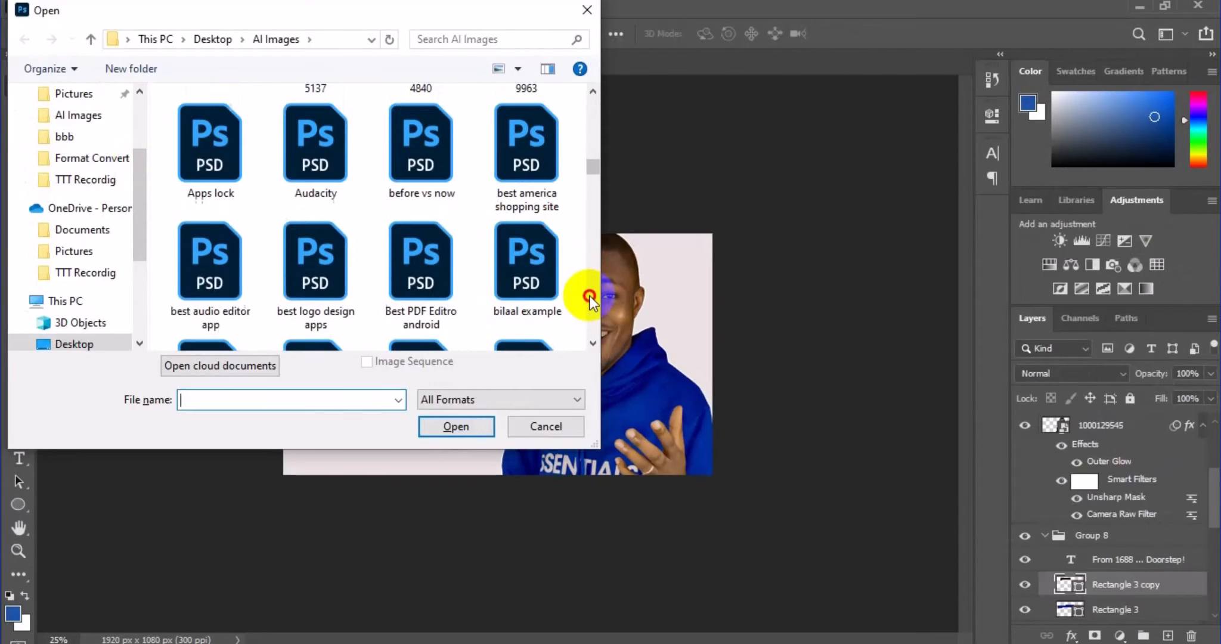
scroll(590, 298, "down", 10)
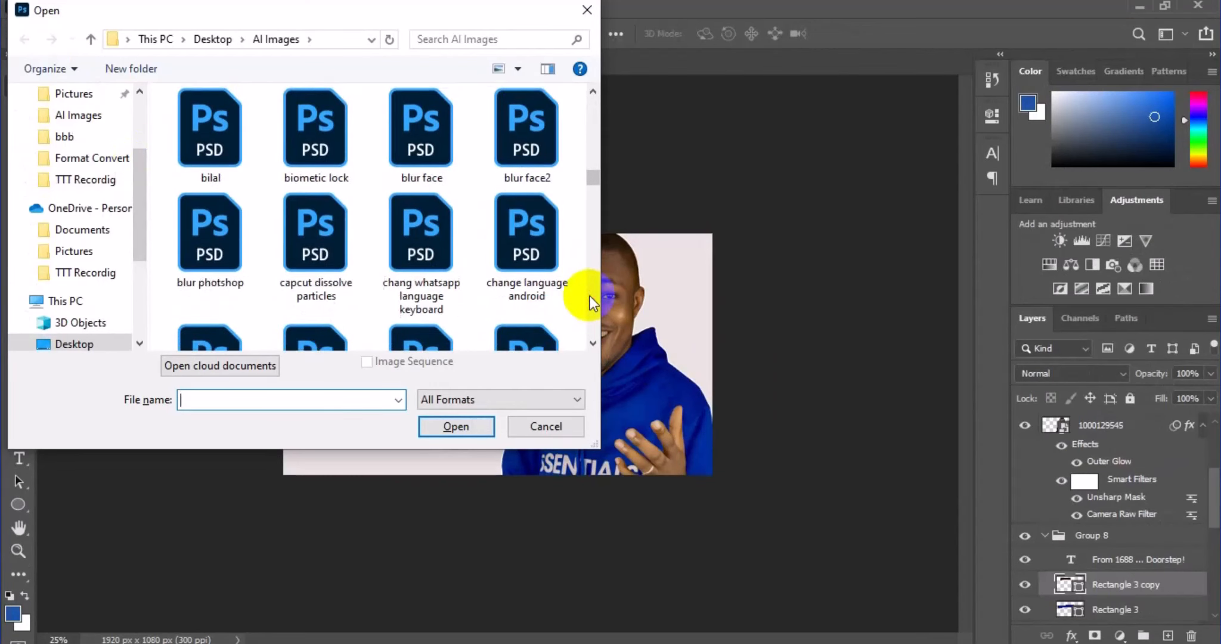
scroll(590, 296, "down", 10)
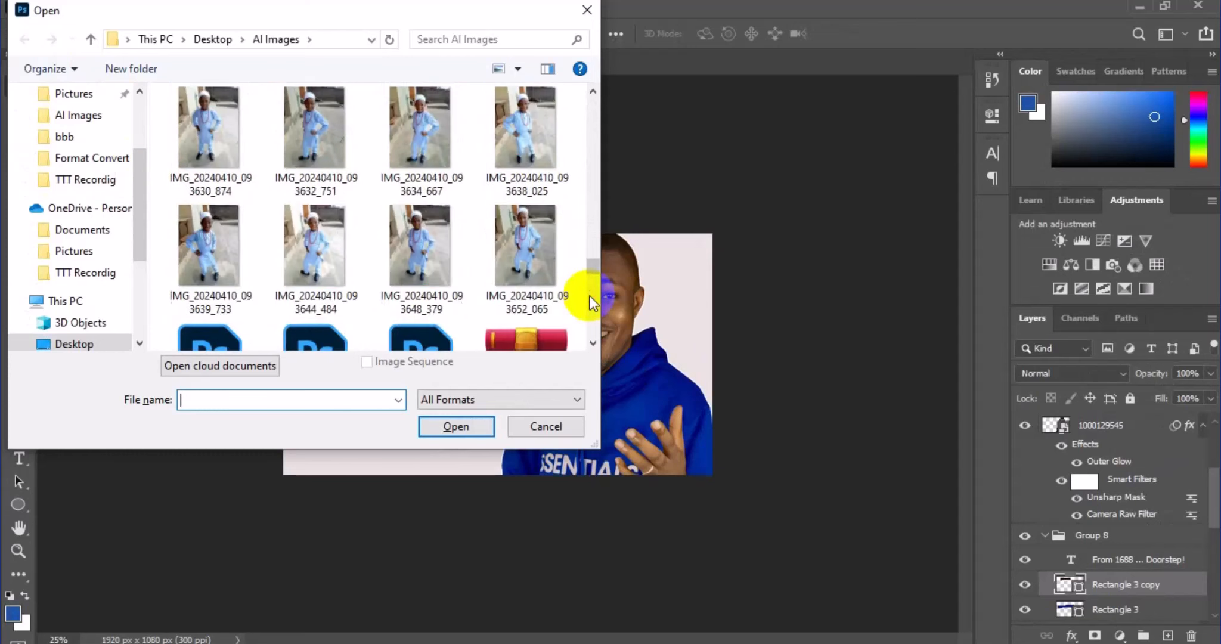
scroll(594, 211, "up", 3)
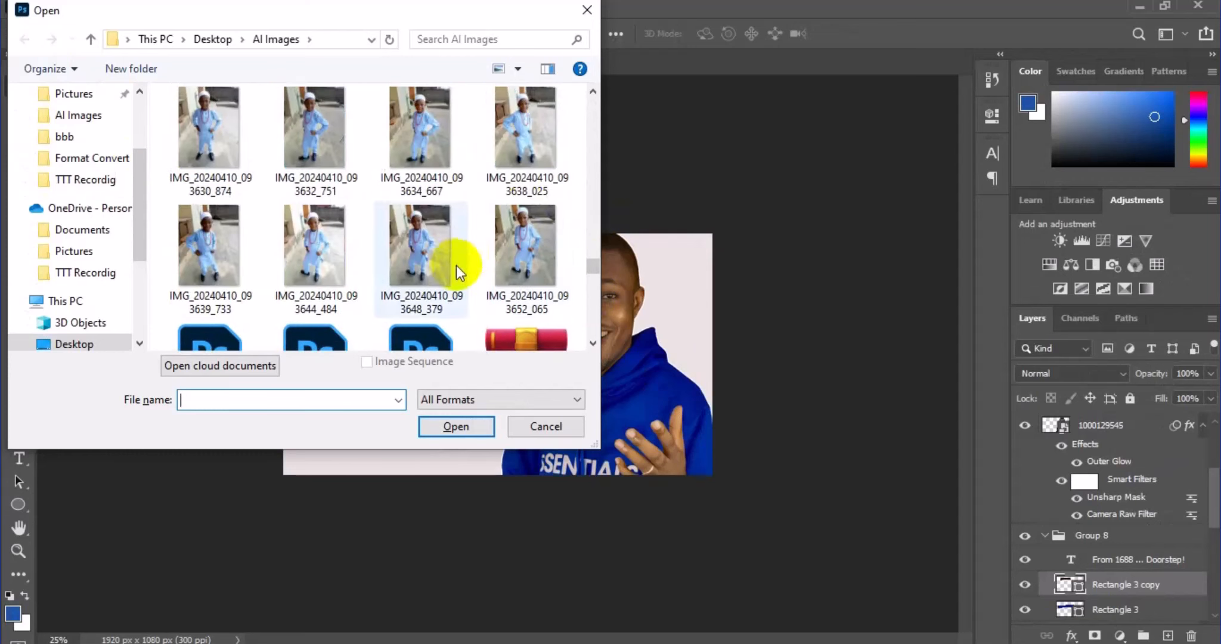
left_click(399, 277)
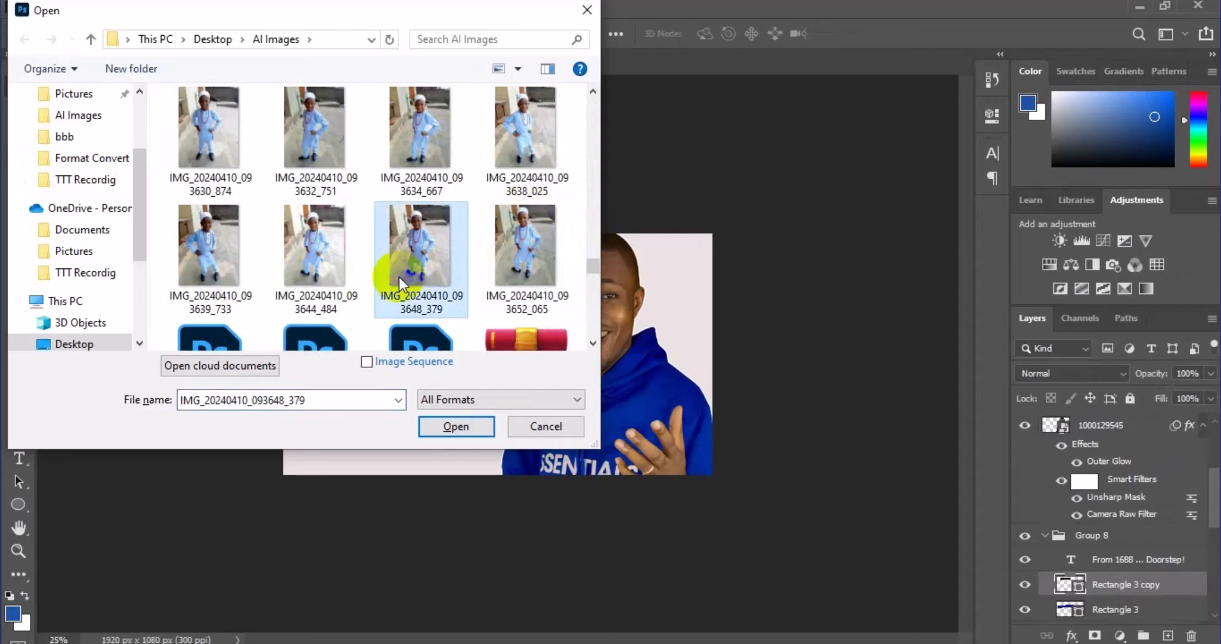
left_click(436, 427)
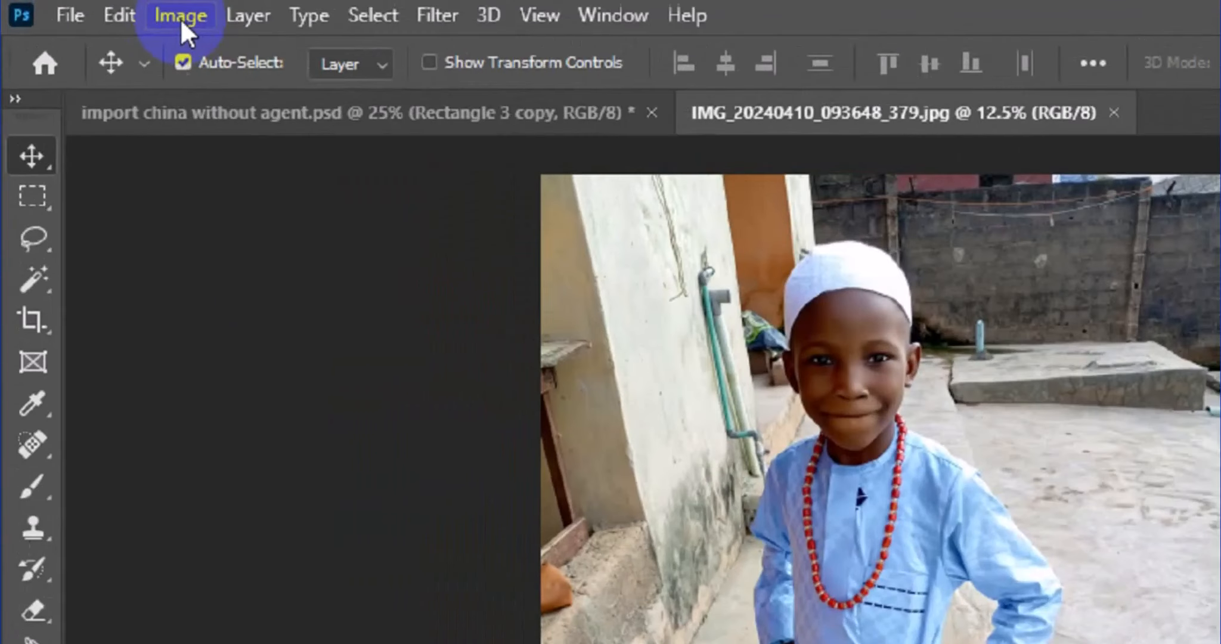
- Set up a relative canvas size increase of 5 inches in both width and height
left_click(180, 18)
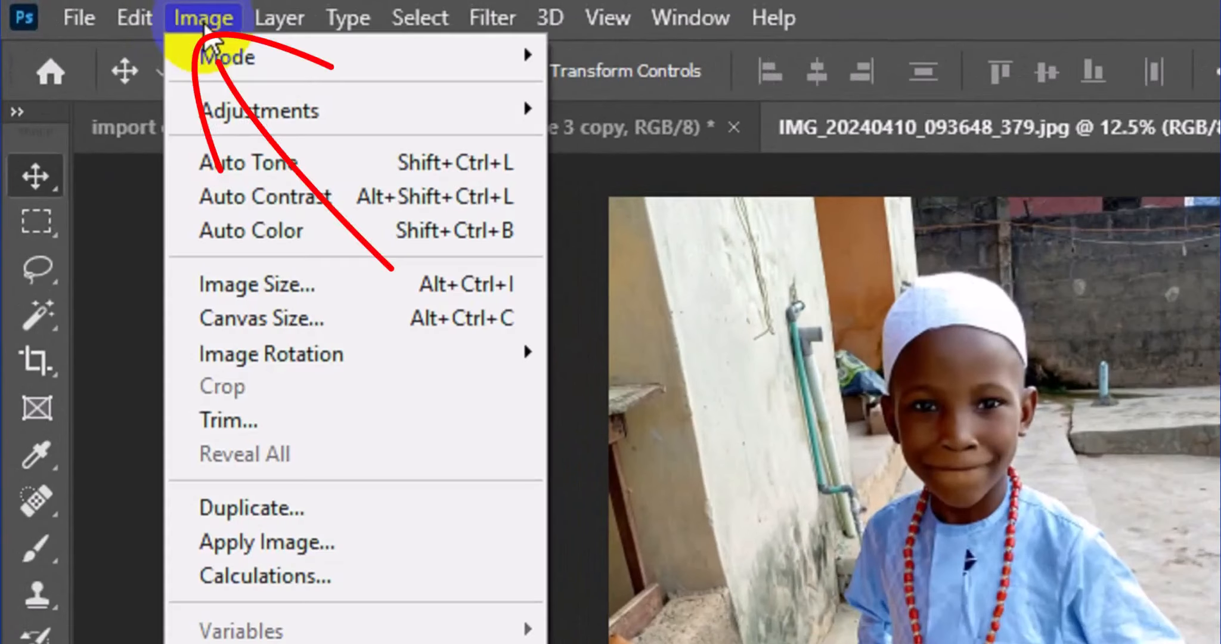
left_click(286, 314)
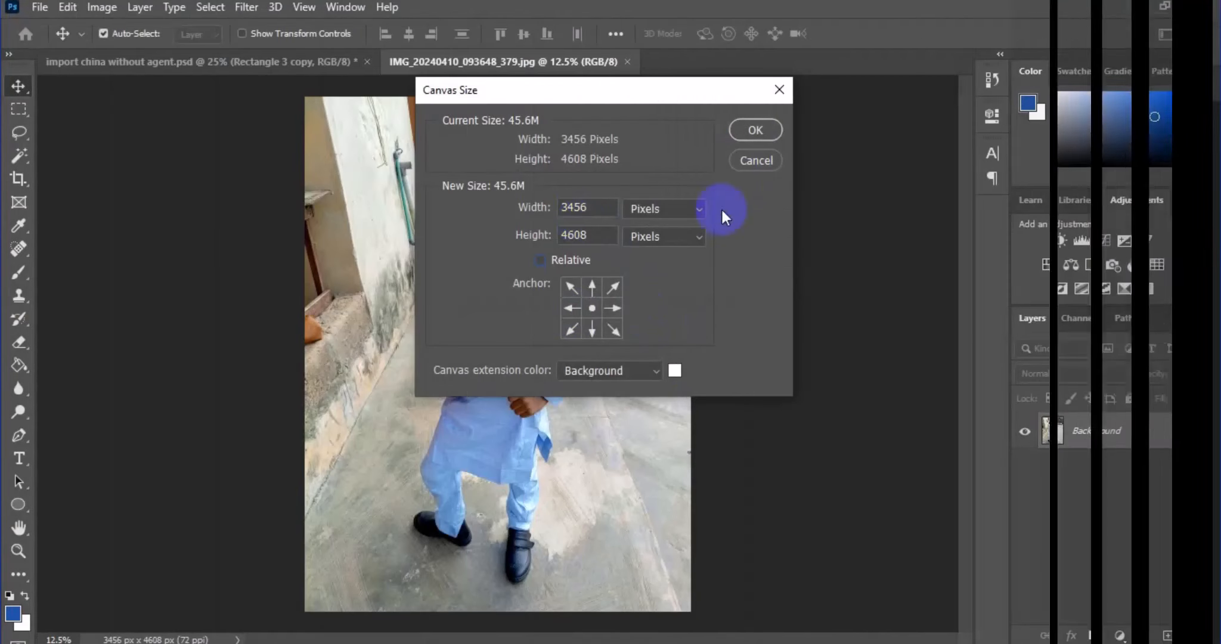
left_click(540, 259)
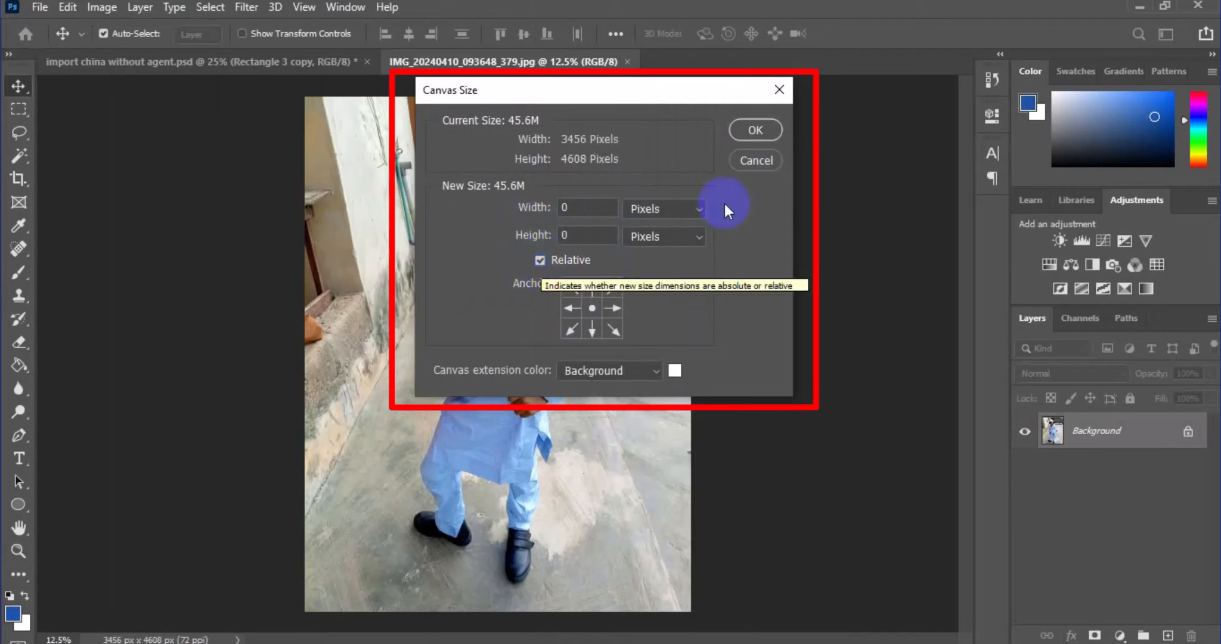
left_click(688, 209)
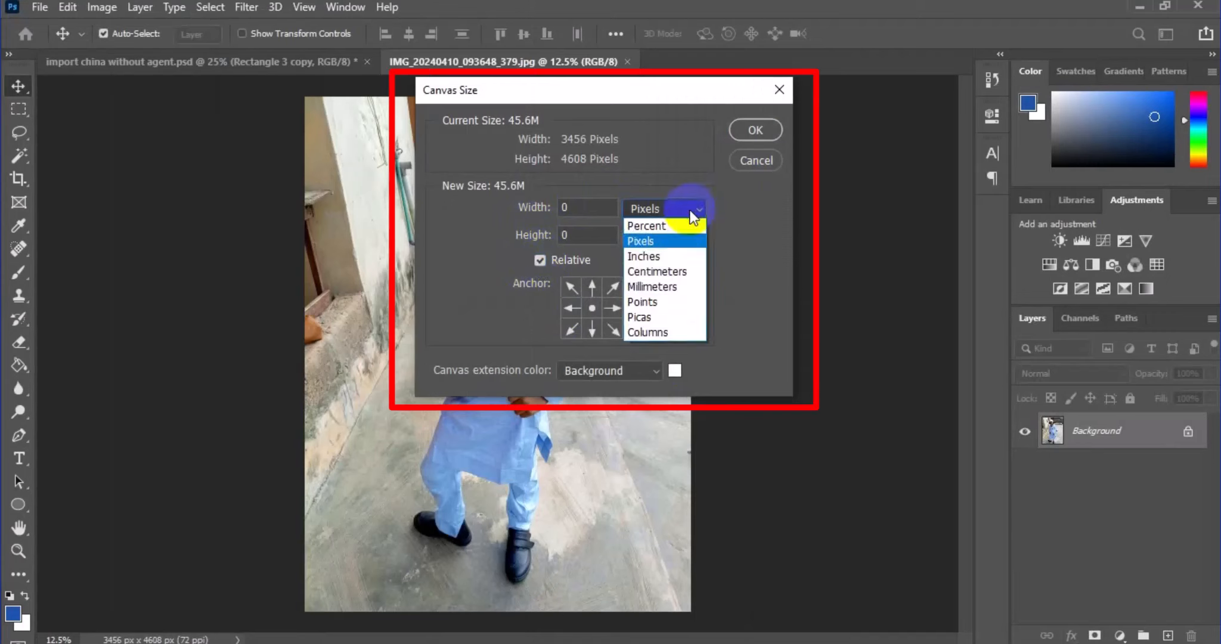
left_click(672, 257)
left_click(579, 215)
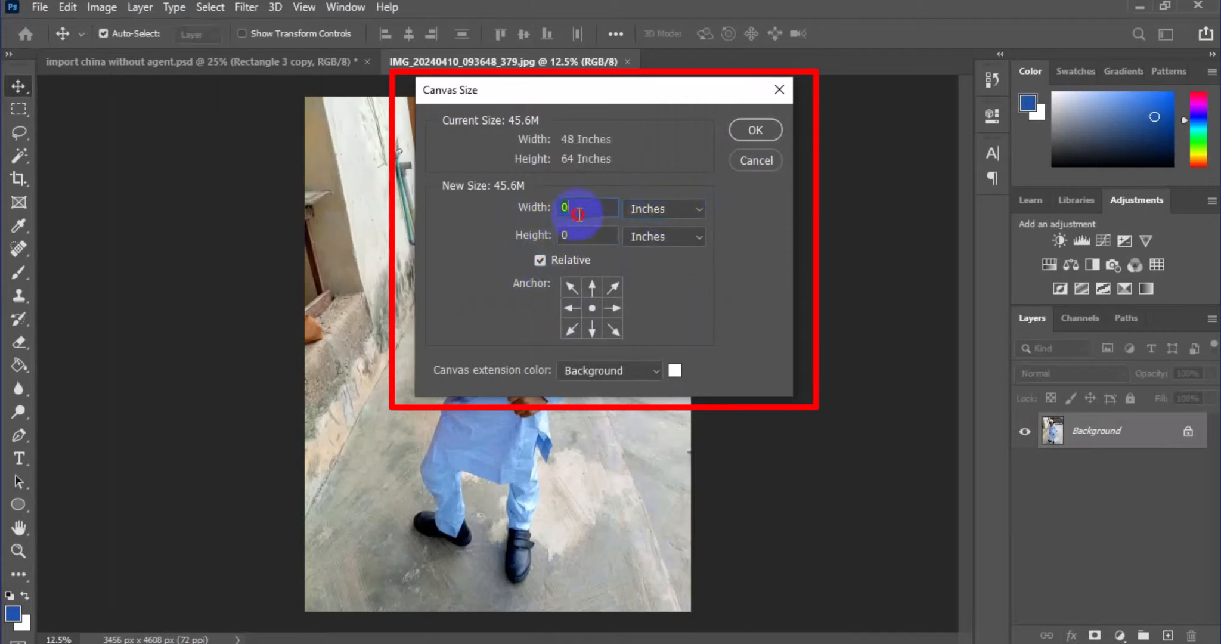
type("5")
left_click(590, 234)
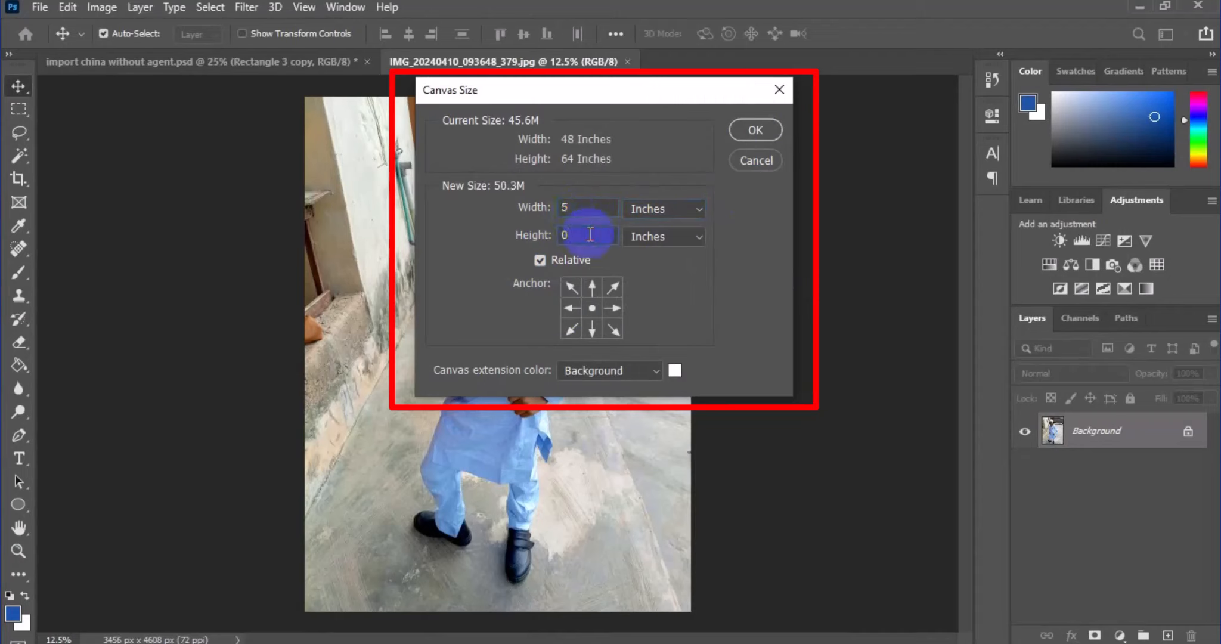
key("BackSpace")
type("5")
- Set the canvas extension color to dark red 9f1212 and apply the enlarged canvas to the photo
left_click(675, 370)
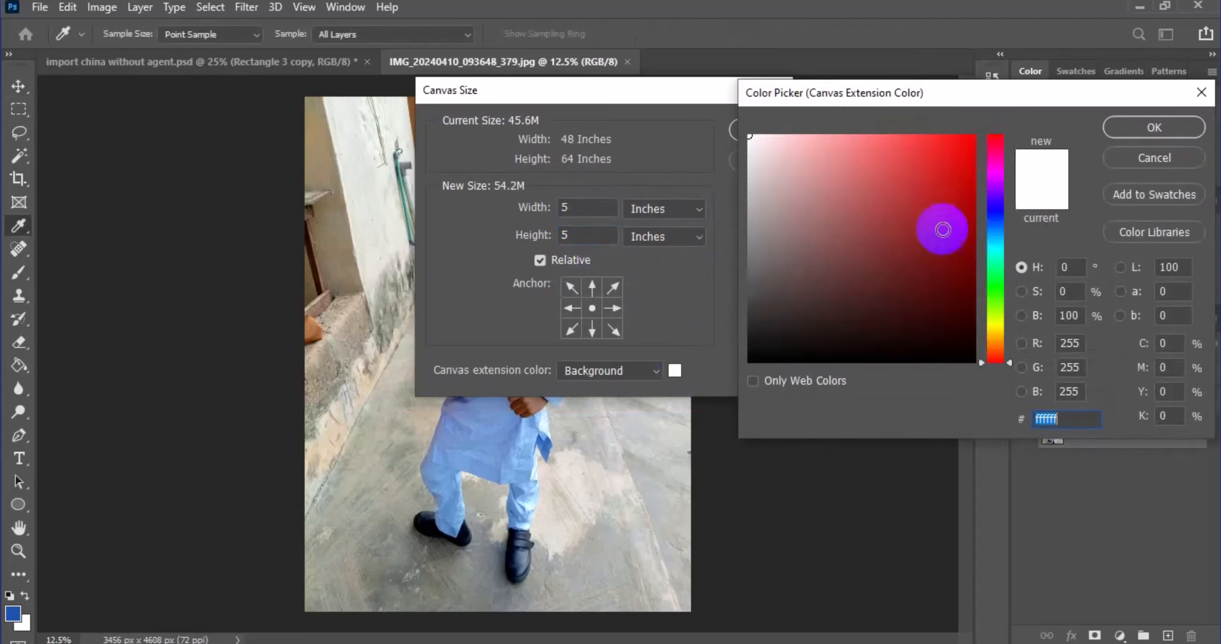
left_click(950, 220)
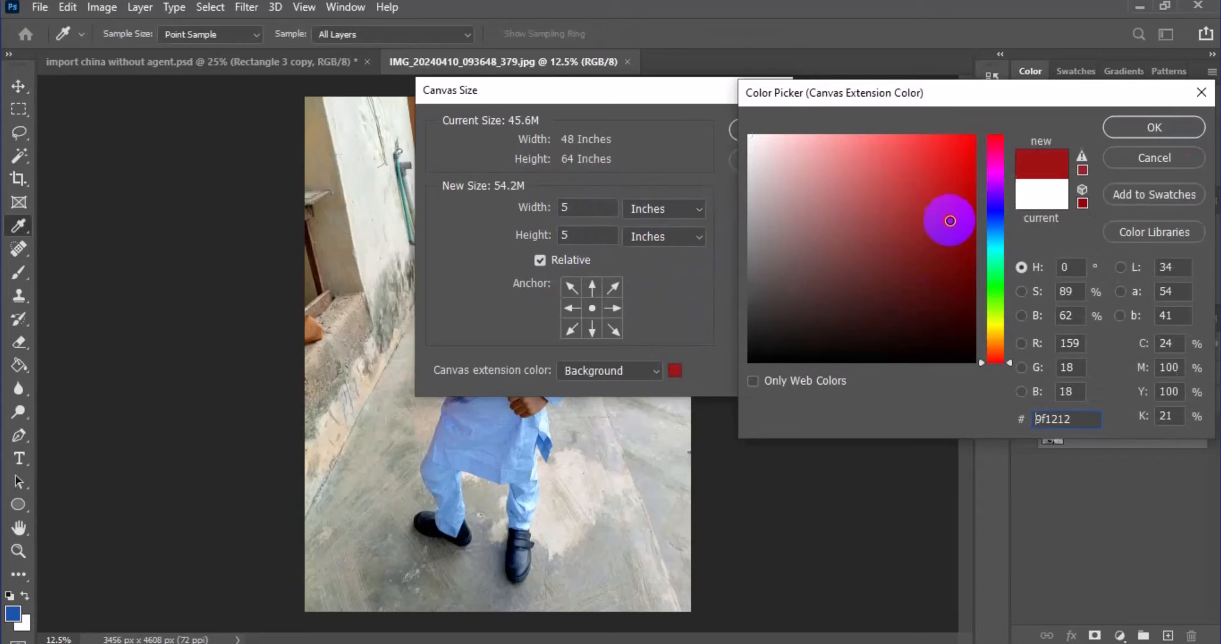
left_click(1134, 127)
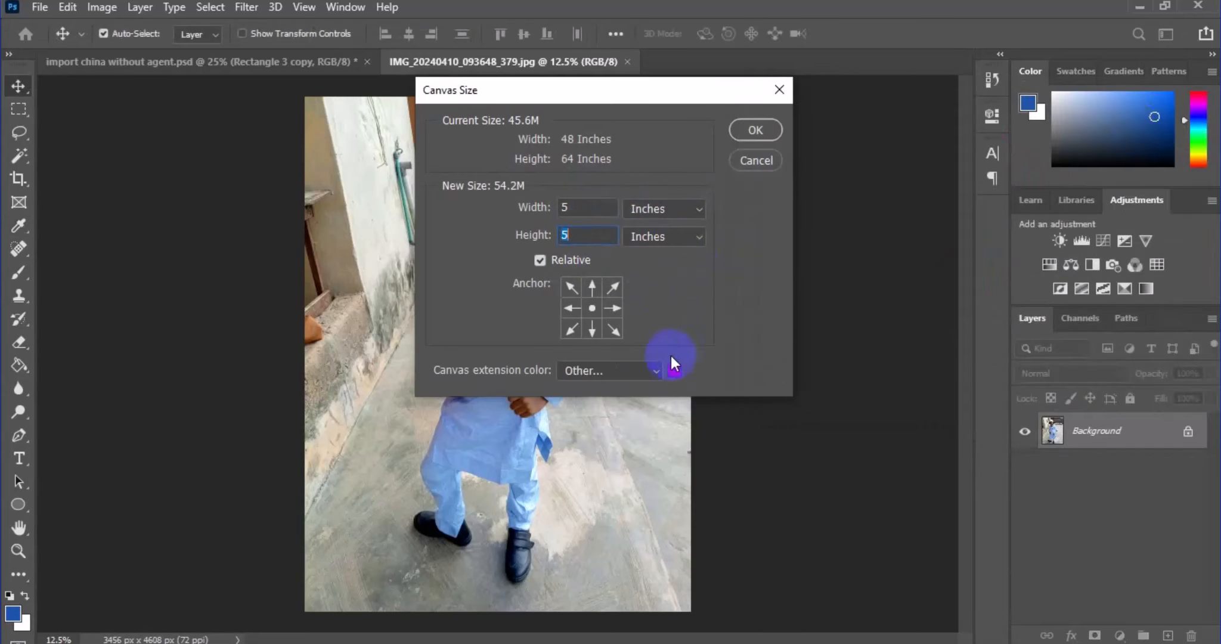
left_click(655, 371)
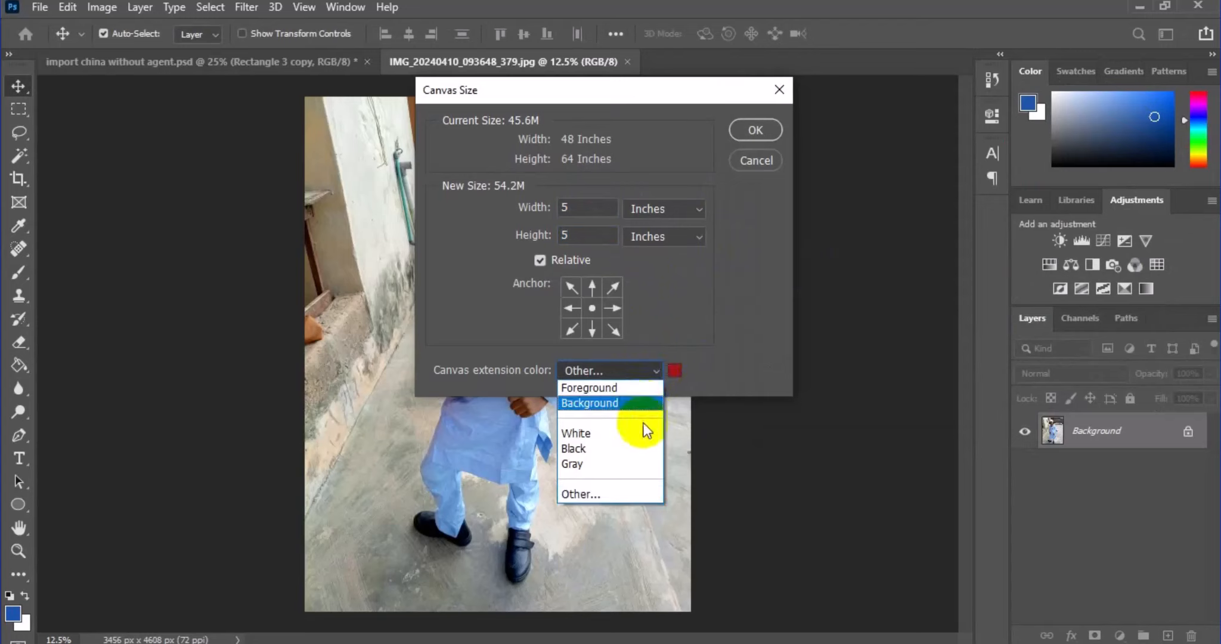
left_click(716, 304)
left_click(755, 128)
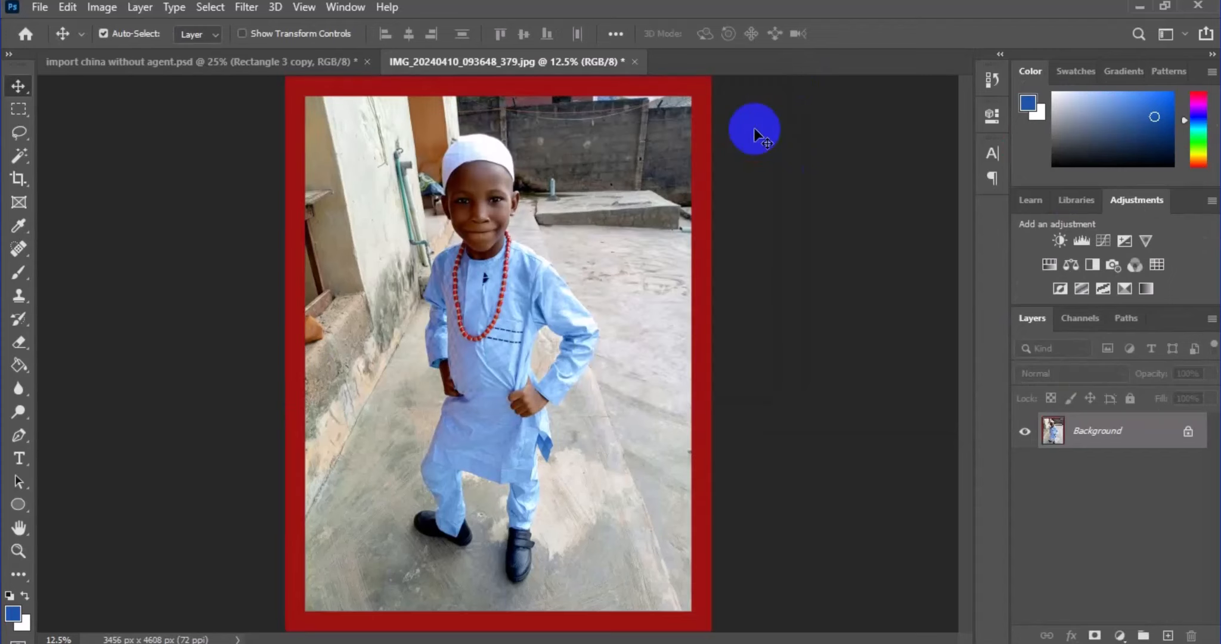
key("ctrl+minus")
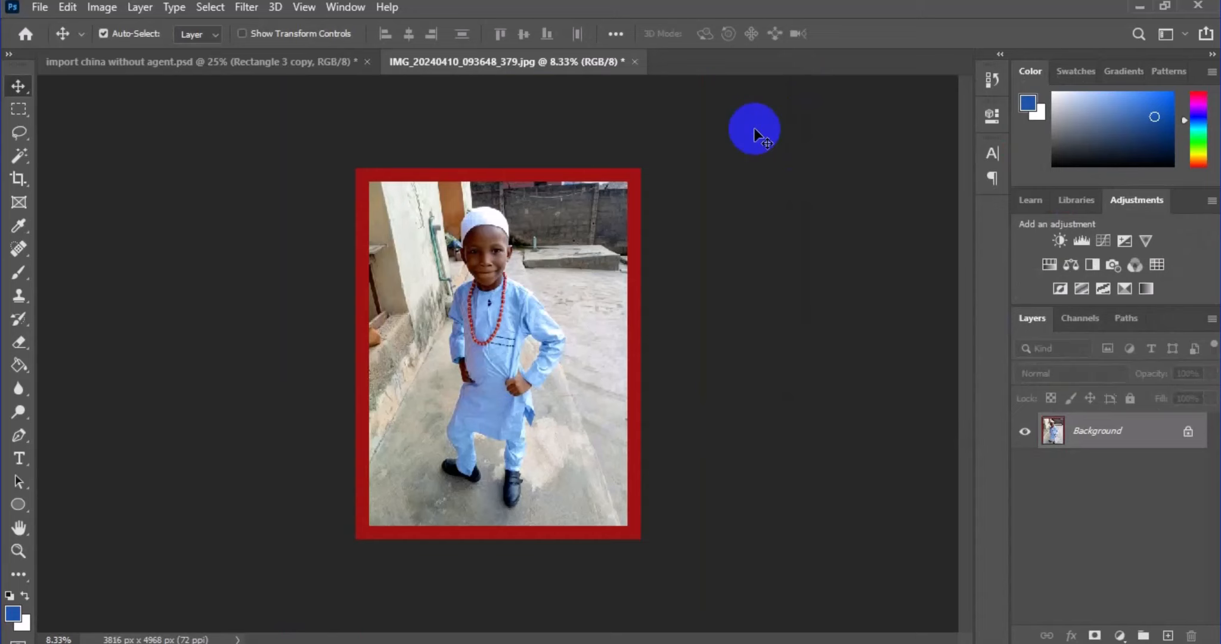
- Add a new empty layer, unlock the Background layer and place the photo layer above the empty one
left_click(1168, 636)
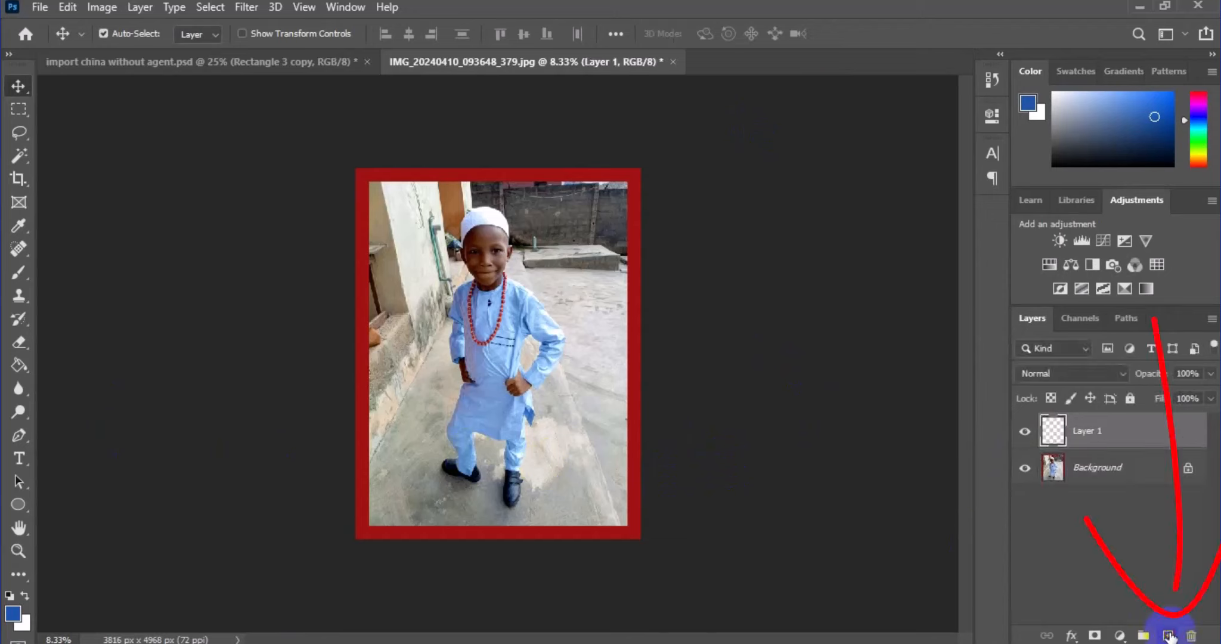
left_click(1127, 473)
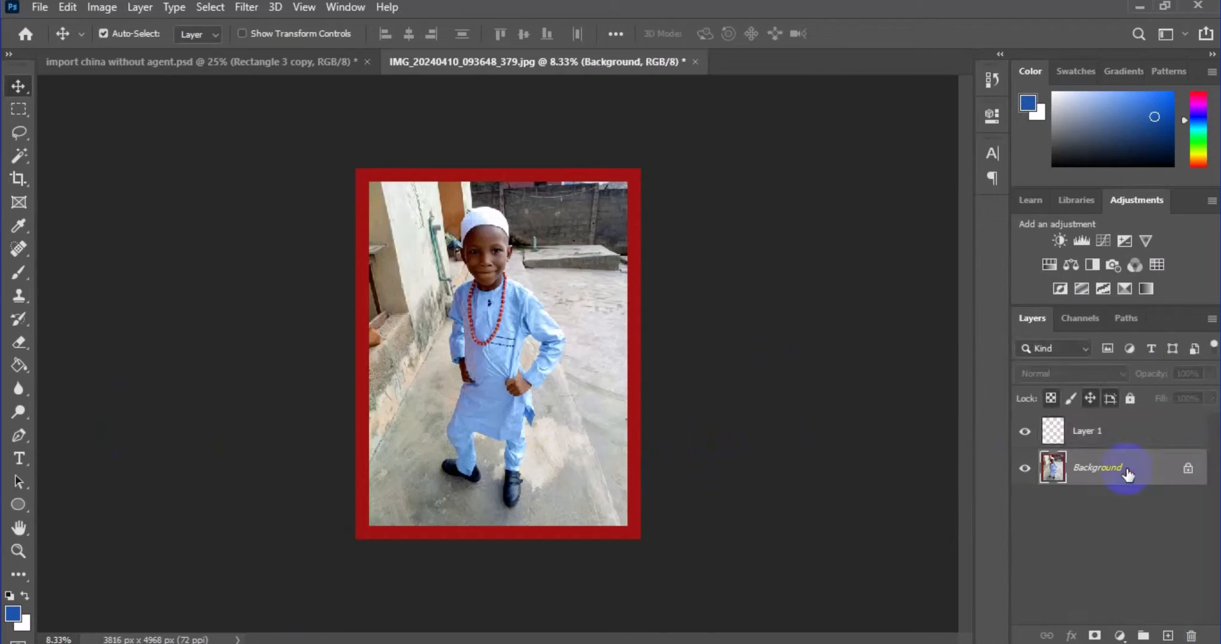
left_click(1189, 471)
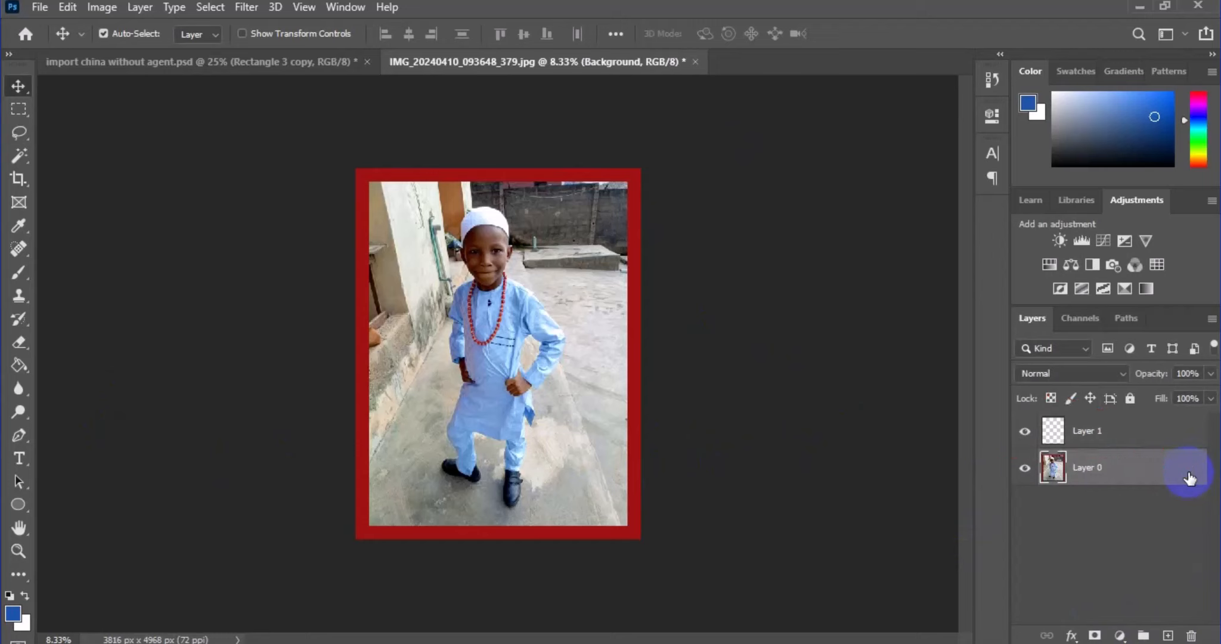
left_click_drag(1138, 471, 1128, 431)
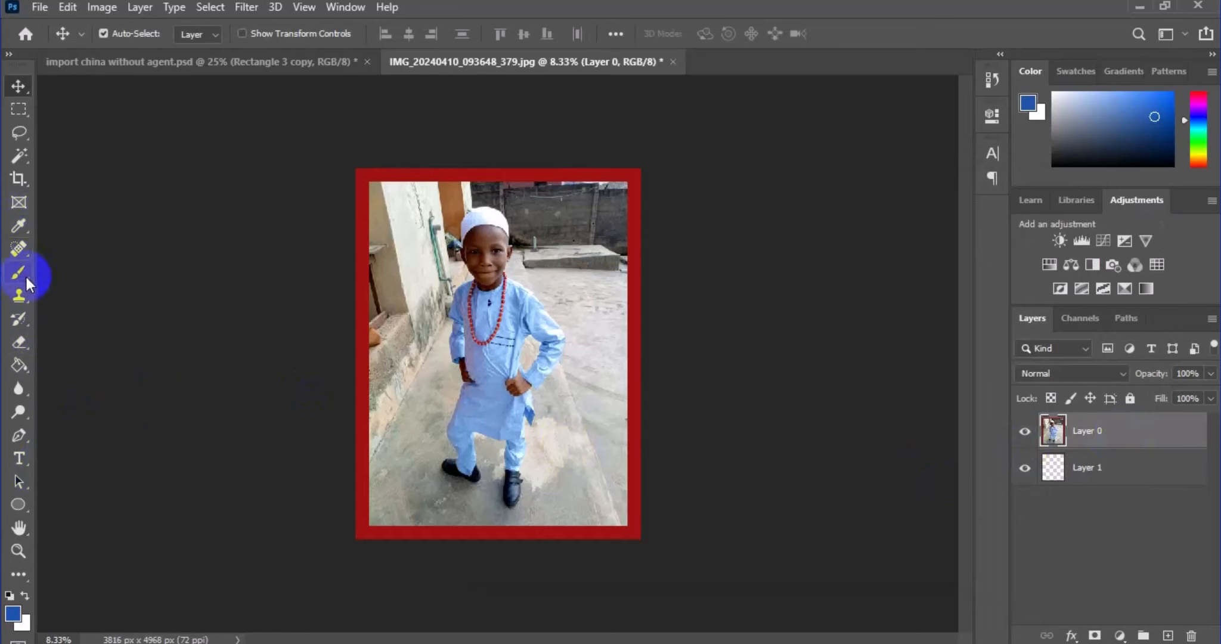
- Select the red border on the photo layer with the Magic Wand tool, delete it and clear the selection
left_click(14, 164)
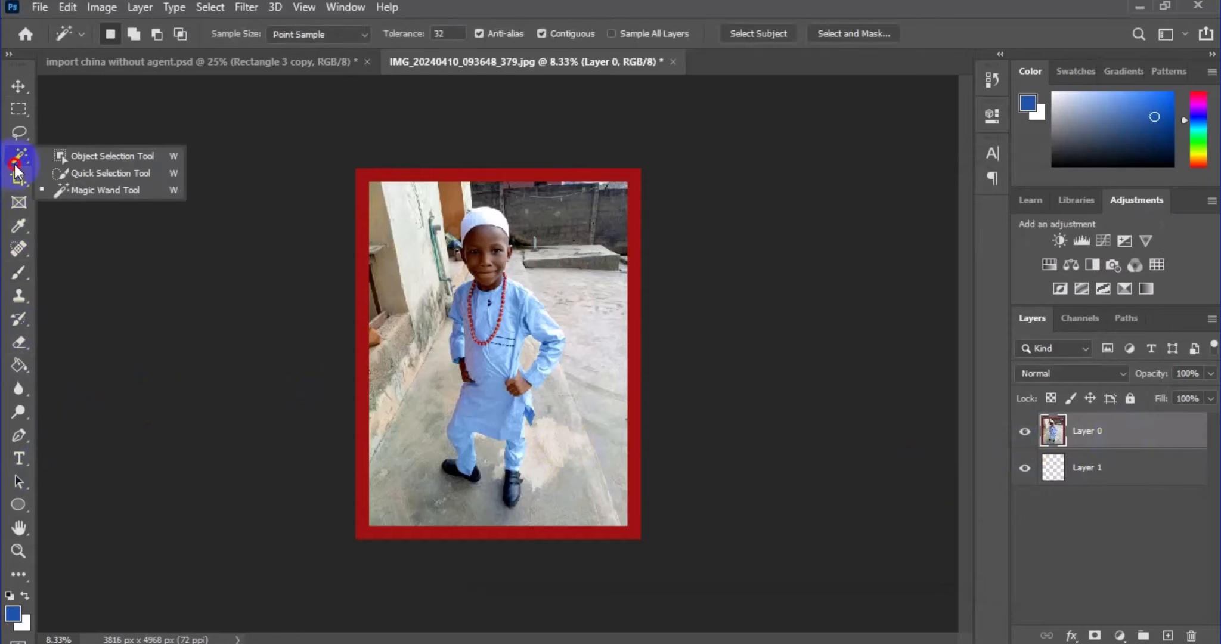
left_click(95, 188)
left_click(372, 177)
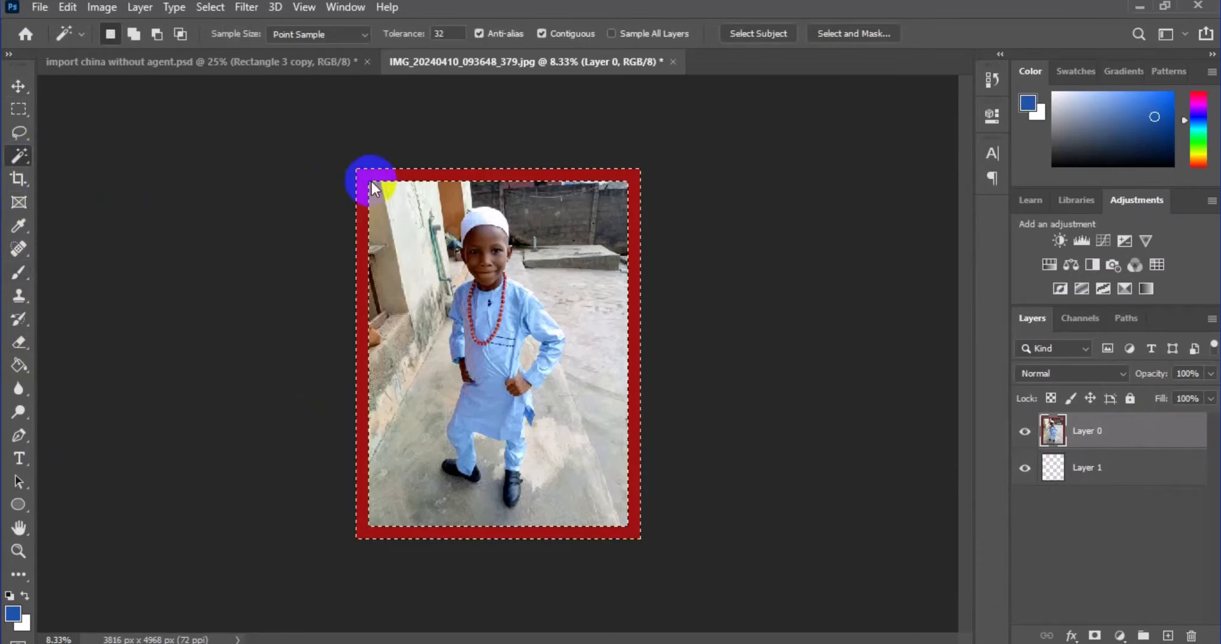
key("Delete")
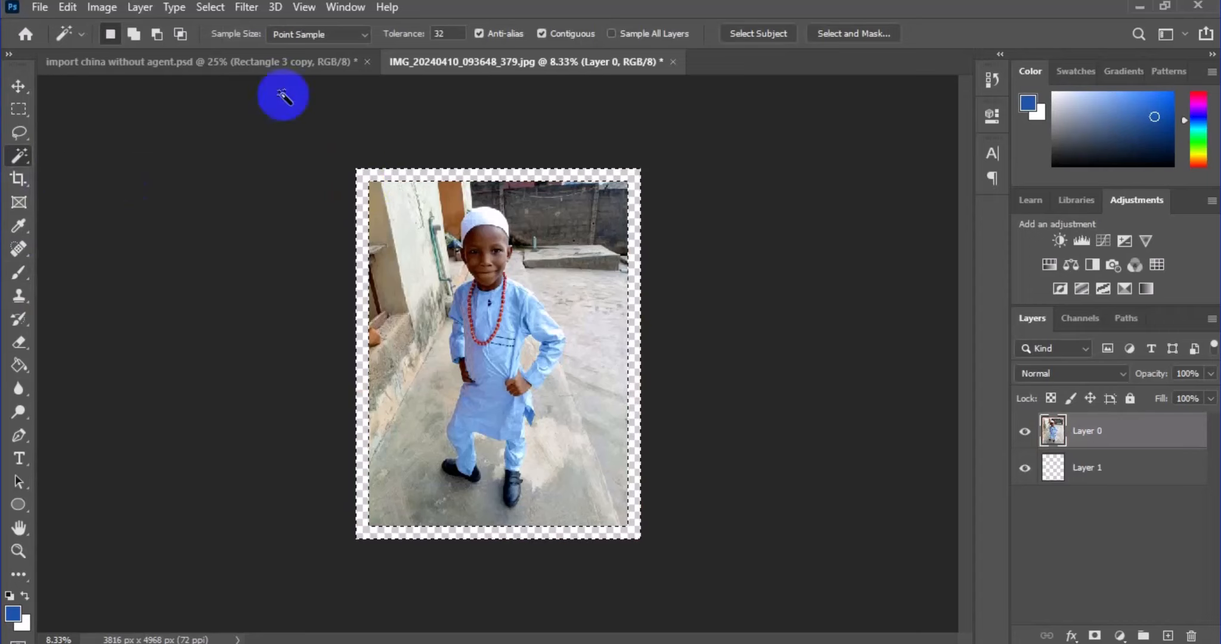
left_click(223, 14)
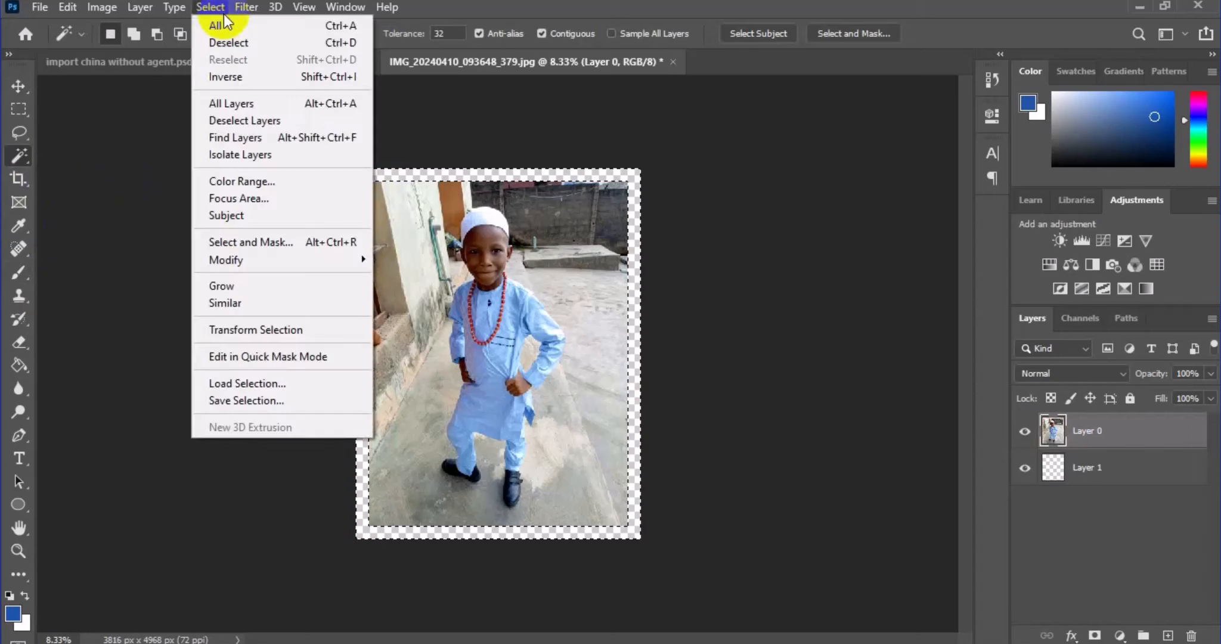
left_click(229, 43)
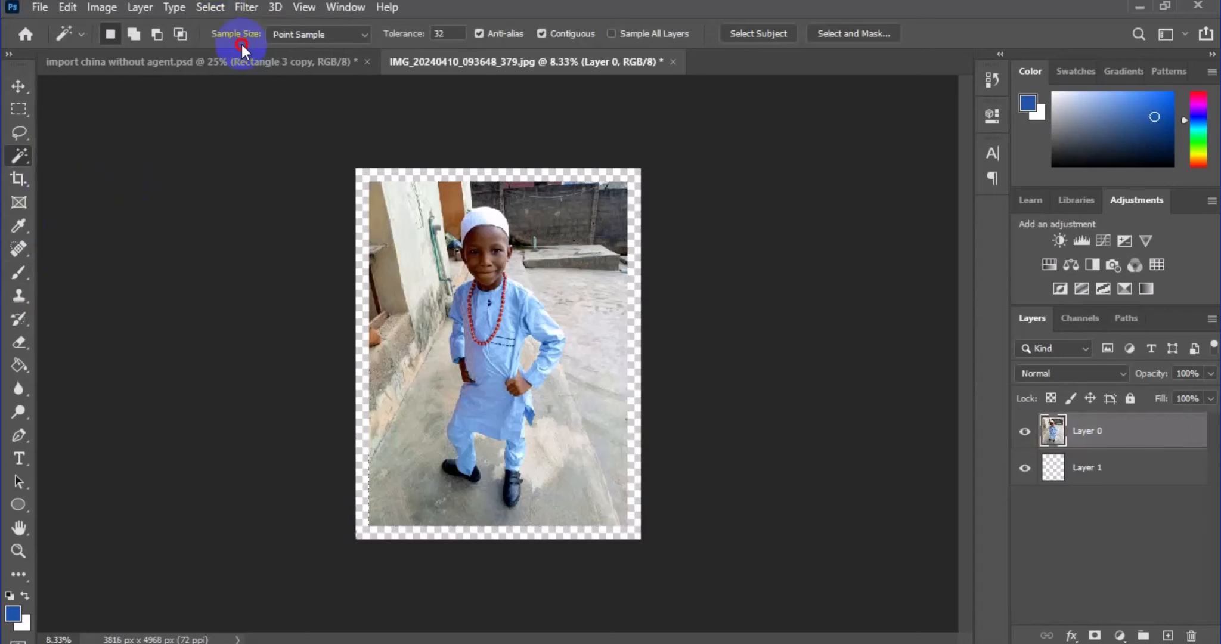
- Add a Solid Color fill at the empty Layer 1 beneath the photo
left_click(18, 88)
left_click(1088, 469)
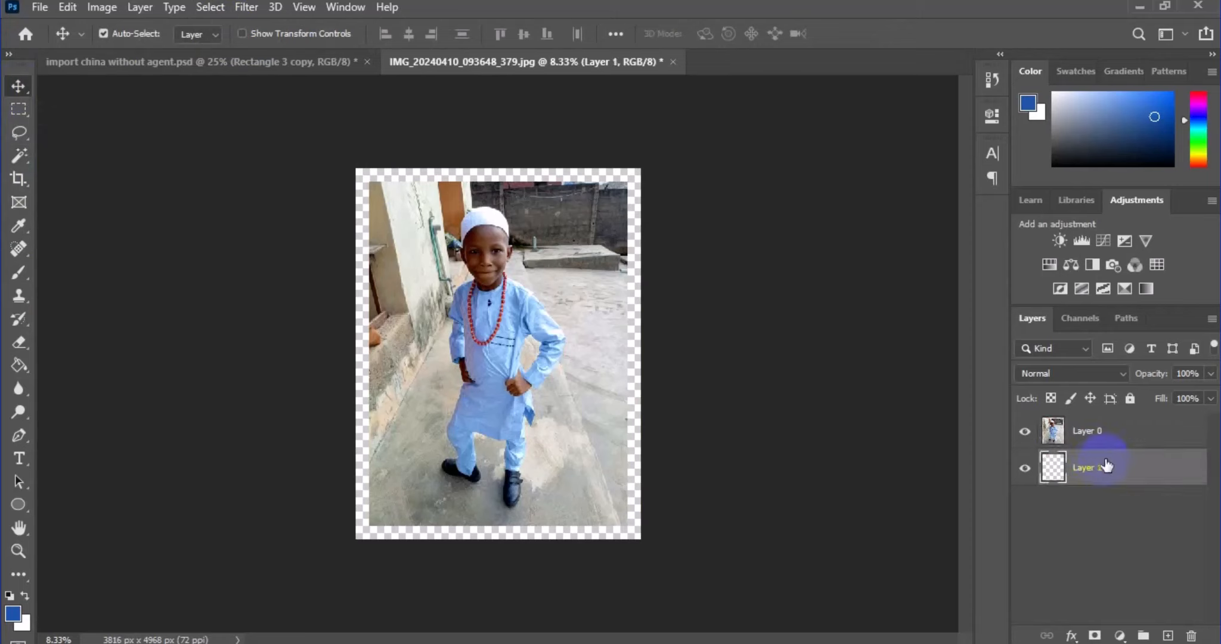
left_click(1121, 634)
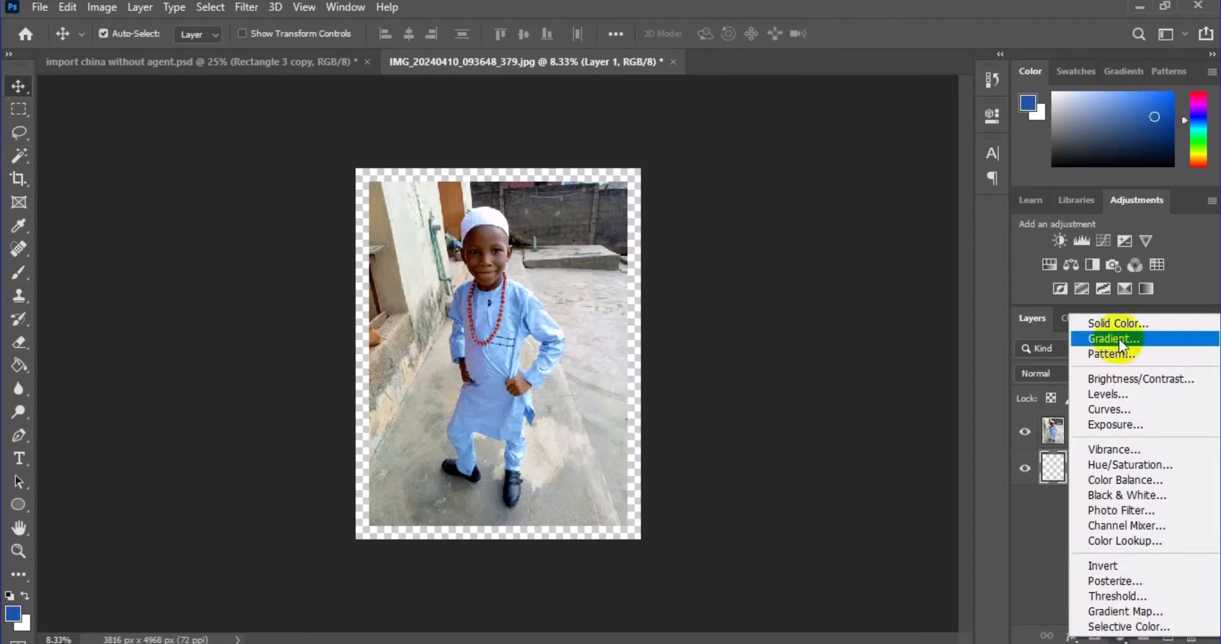
left_click(1132, 327)
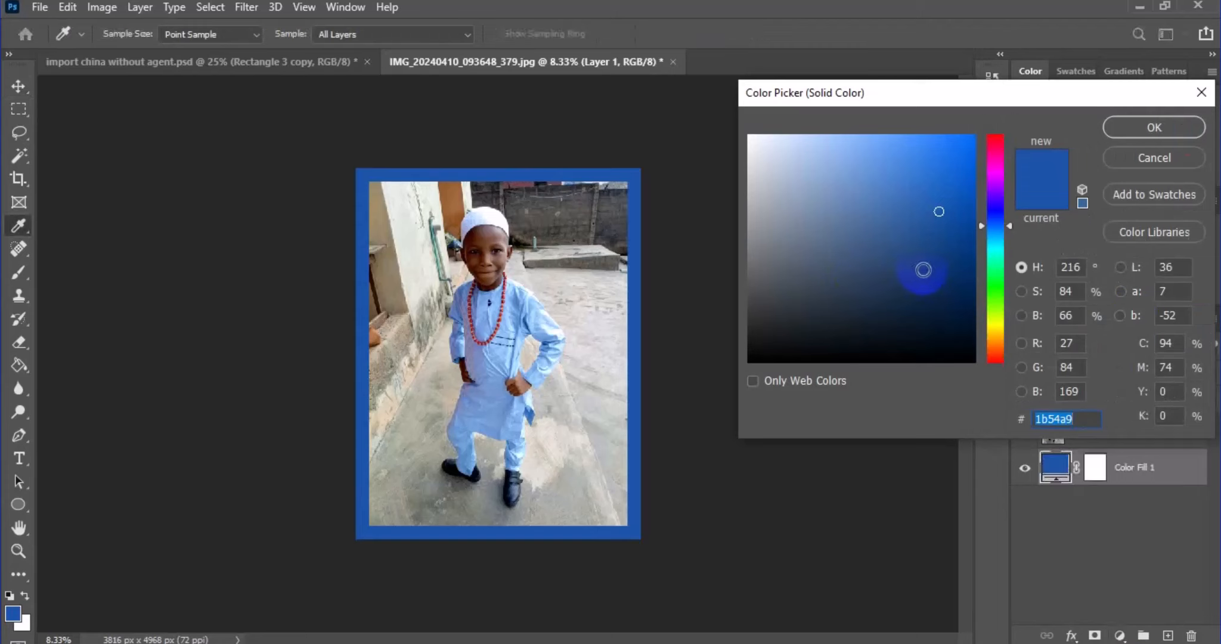
- Try different border colors for the solid fill by shifting the hue, sampling the photo and choosing dark blue 031221
left_click(1000, 294)
left_click_drag(1000, 295, 1000, 355)
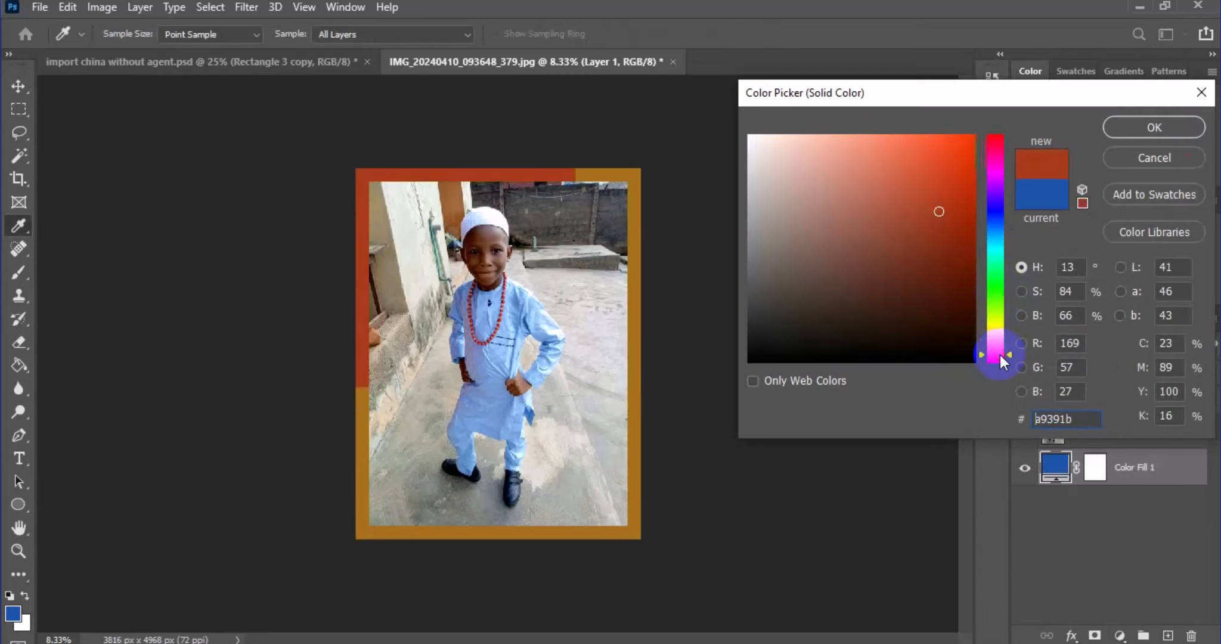
left_click(556, 325)
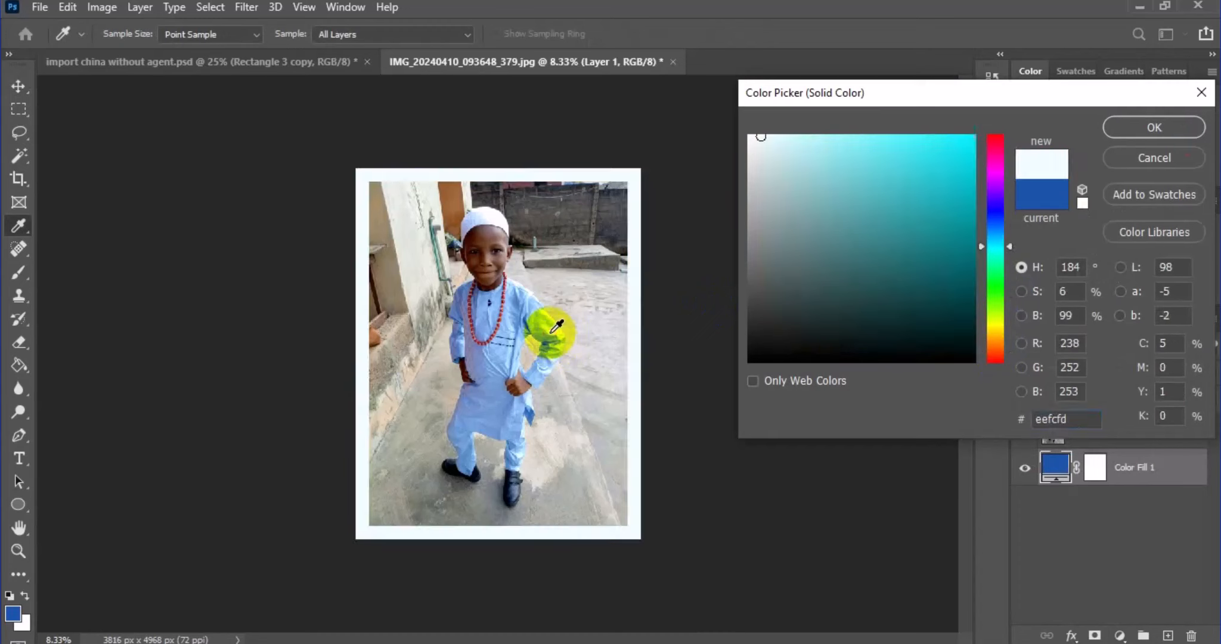
left_click_drag(508, 338, 519, 485)
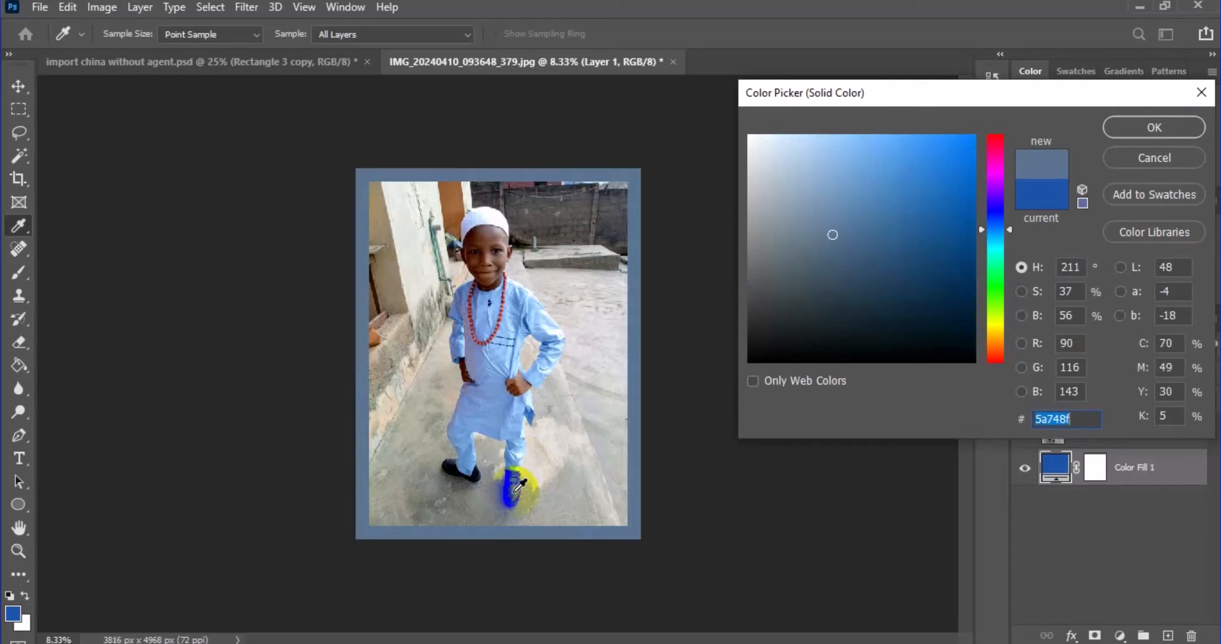
left_click(955, 333)
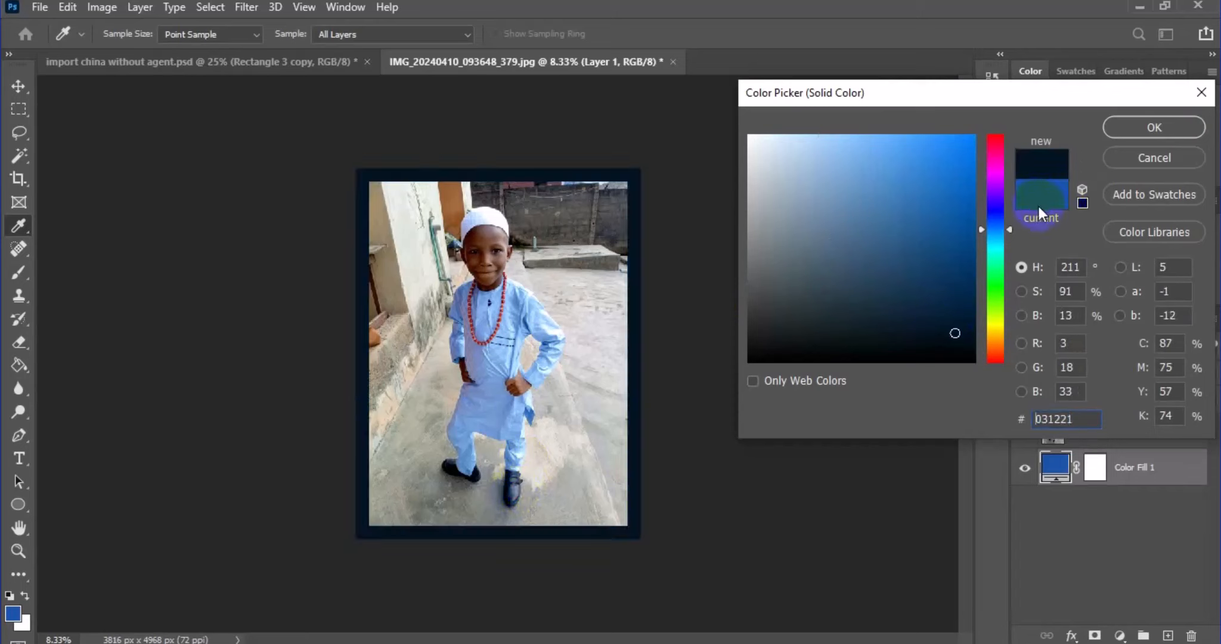
- Set the solid fill color of the border to bright red f0092a
left_click(992, 141)
left_click(967, 149)
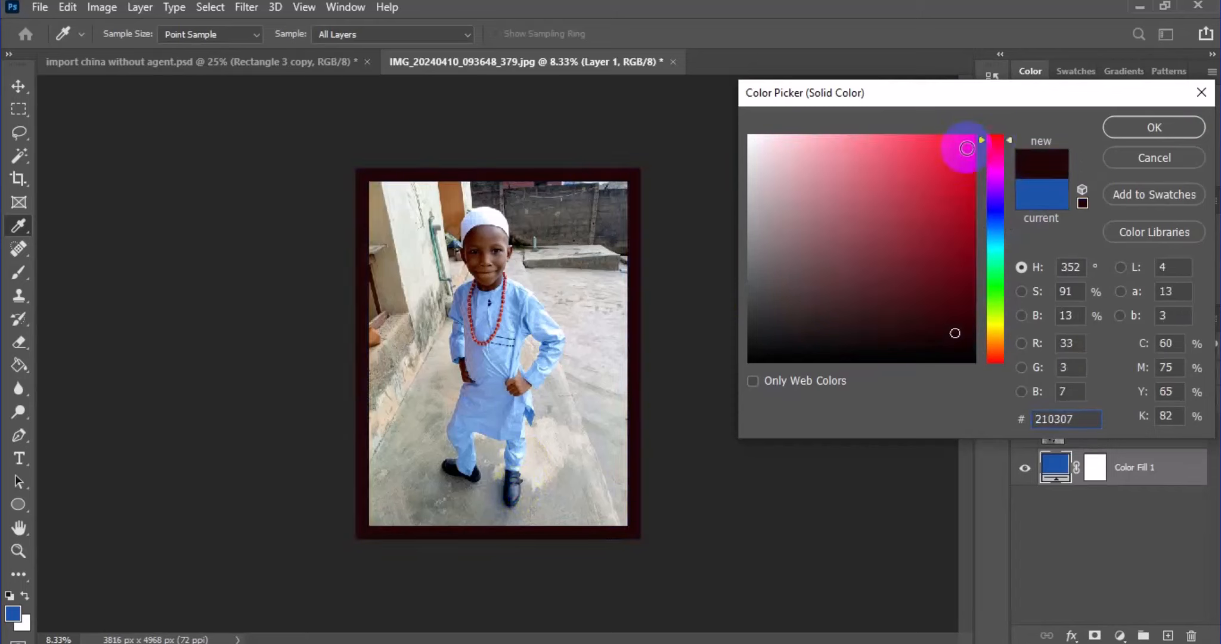
left_click(1137, 131)
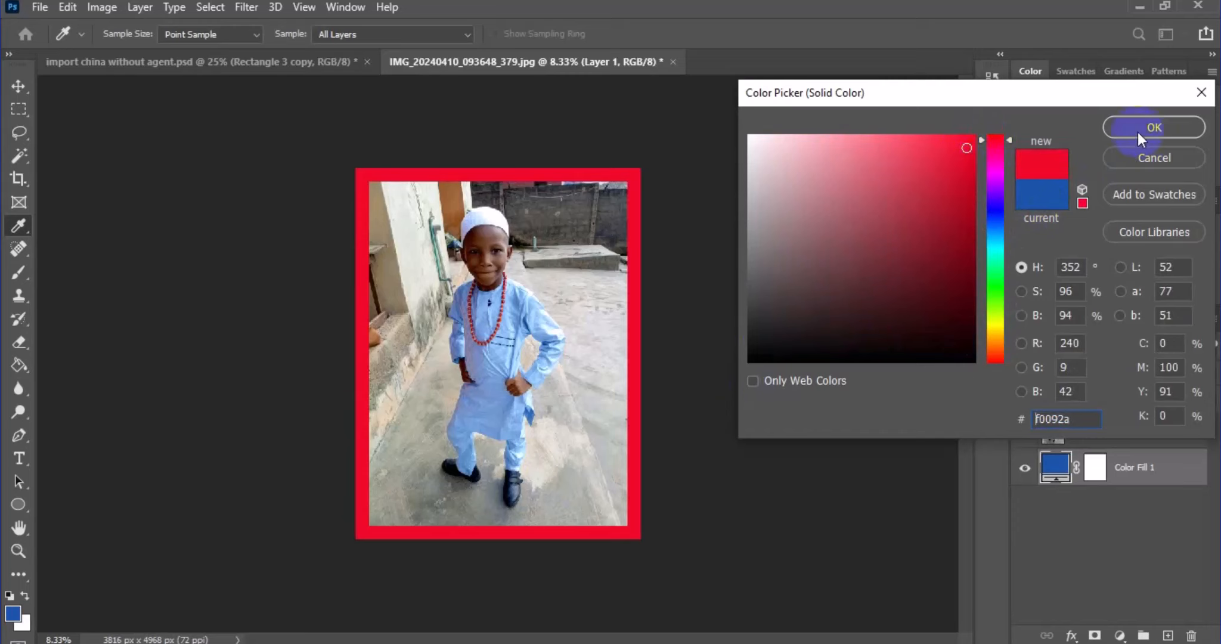
- Change the color of the Color Fill 1 layer to the darker red da0624
left_click(1054, 471)
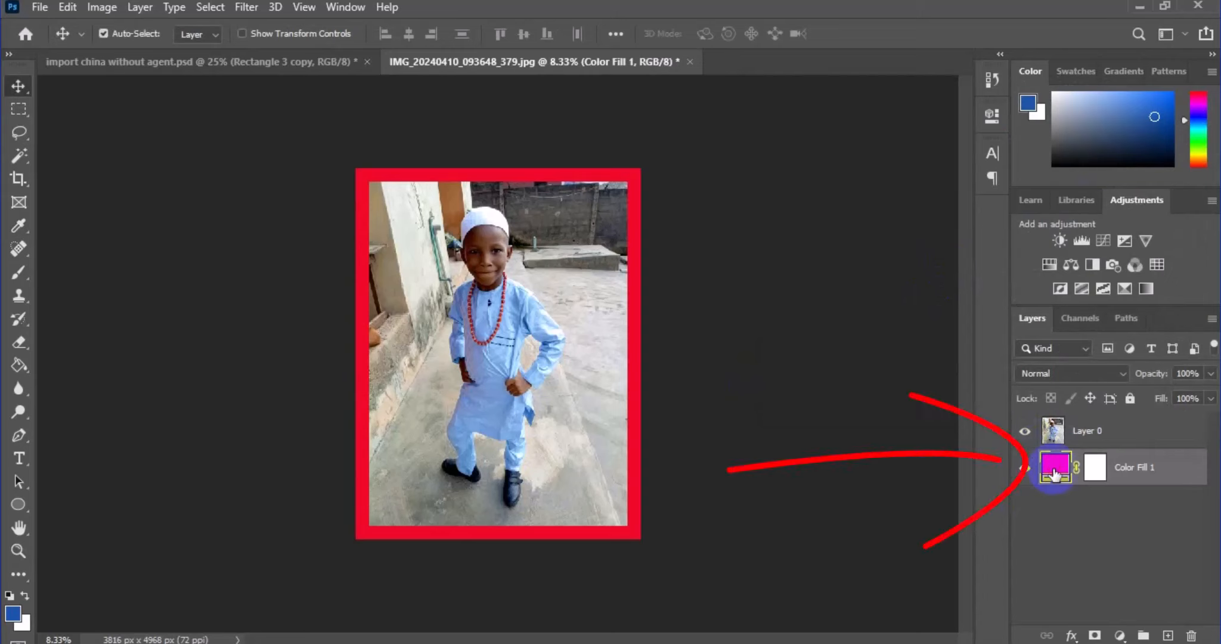
double_click(1053, 469)
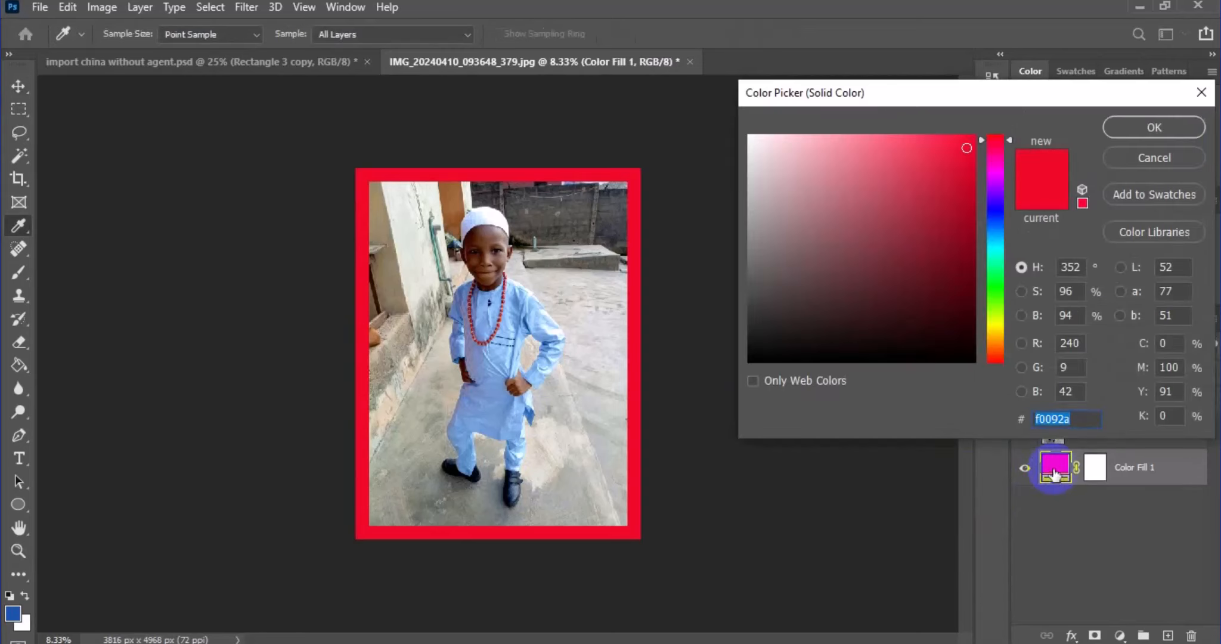
left_click(969, 168)
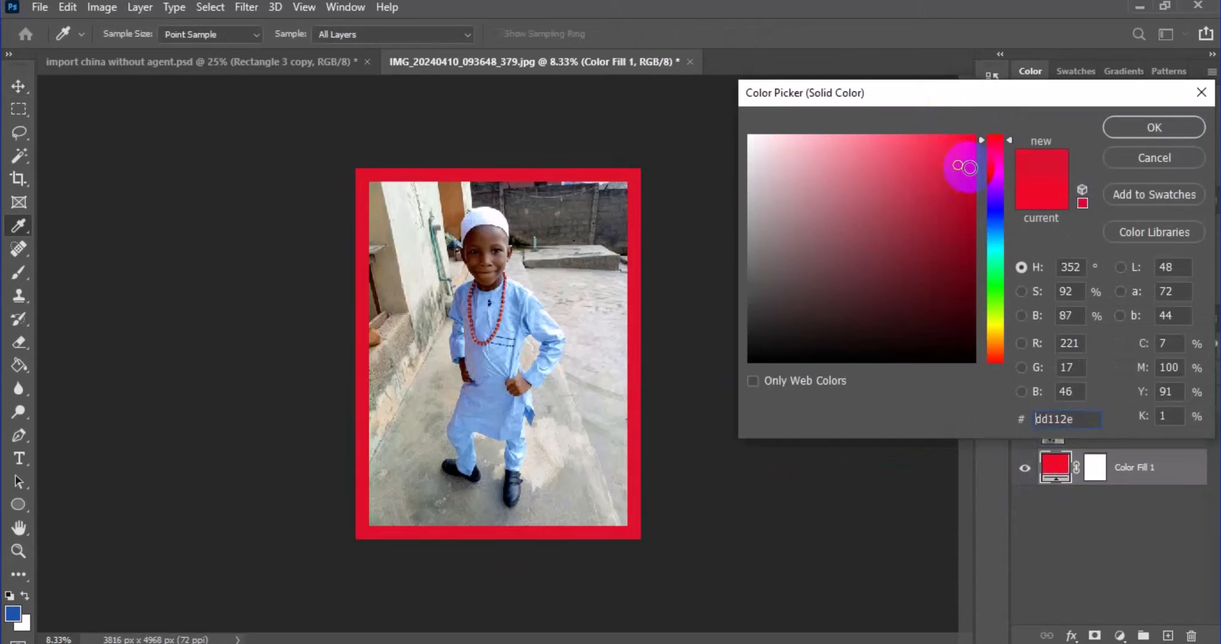
left_click(1124, 127)
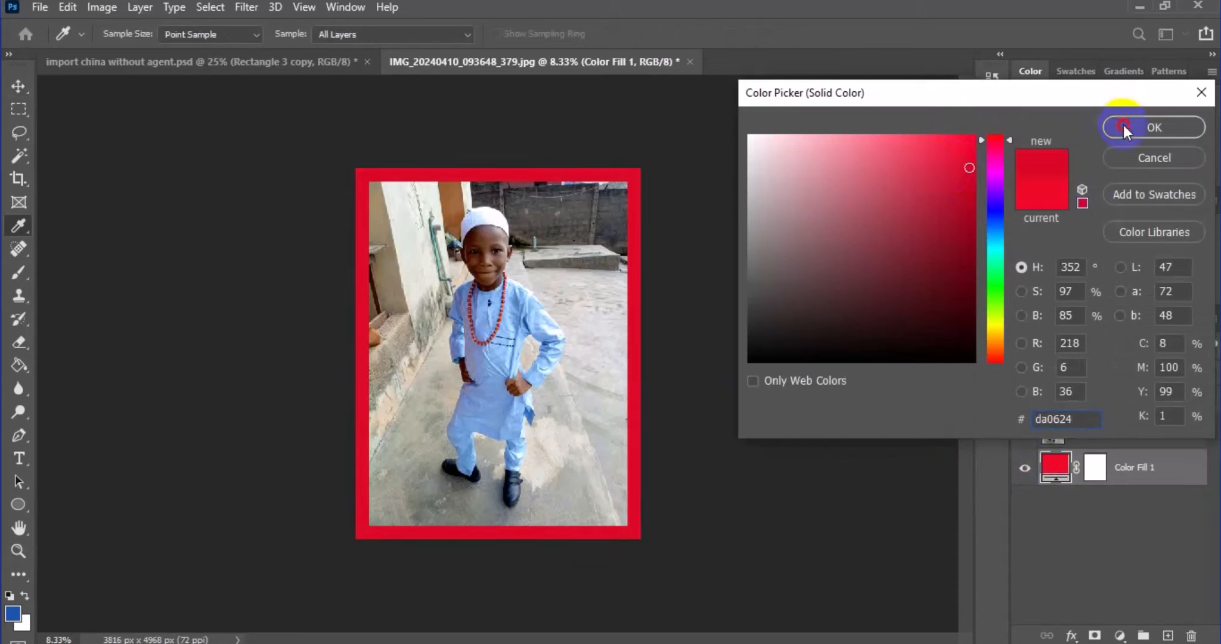